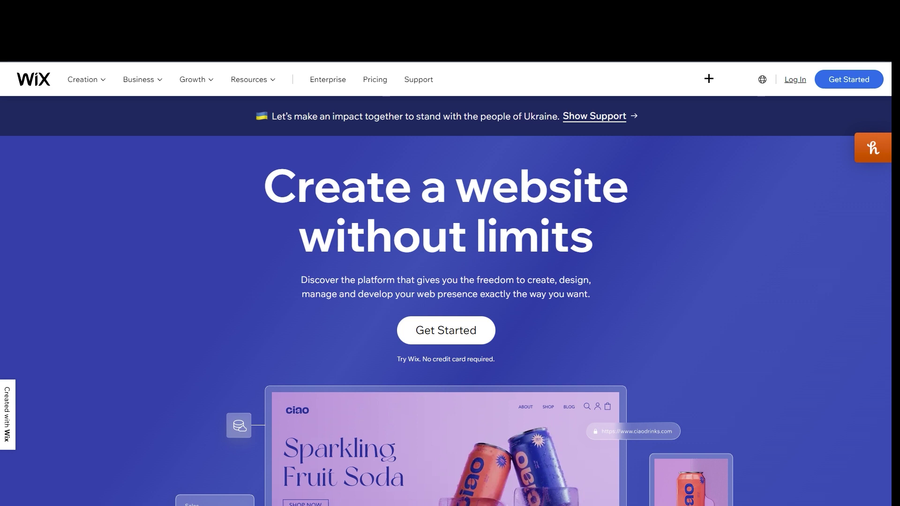
Sign in to Wix with the account email and password
left_click(798, 81)
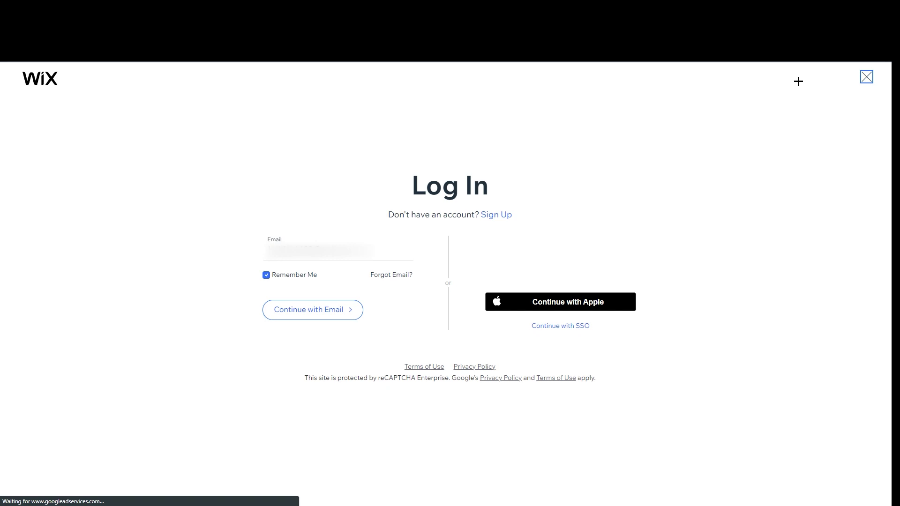
left_click(313, 315)
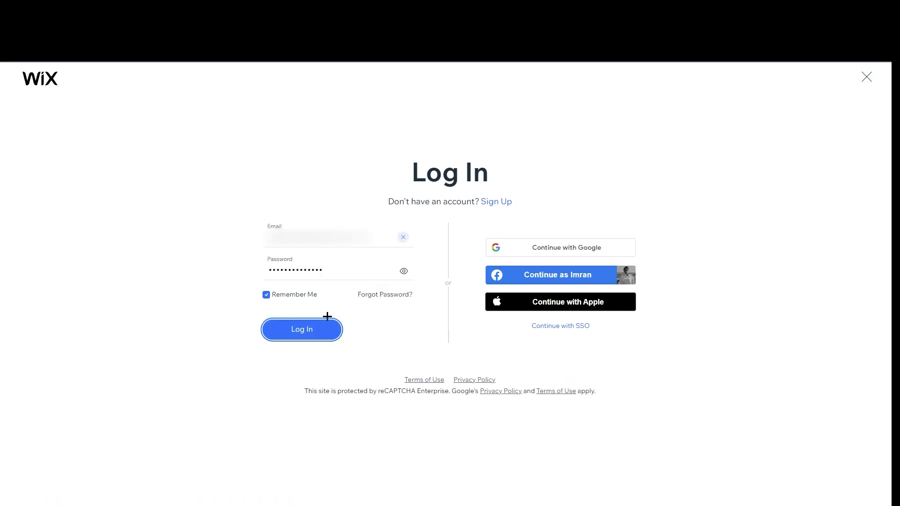
left_click(315, 334)
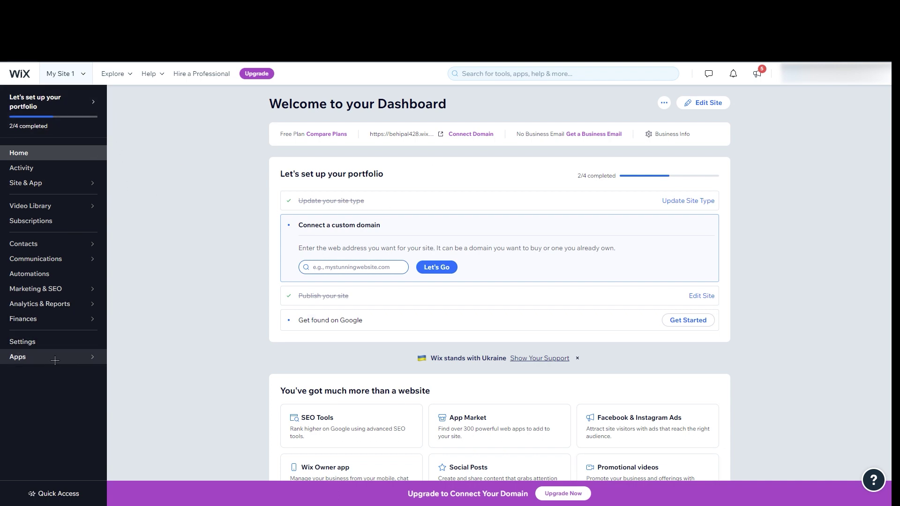
Bring up the Marketing & SEO flyout under Site & App in the dashboard sidebar
mouse_move(80, 184)
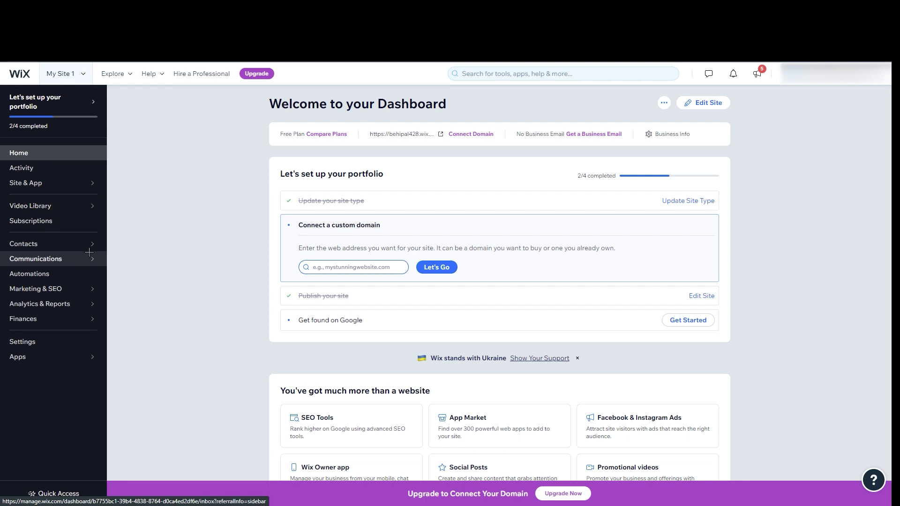
mouse_move(60, 284)
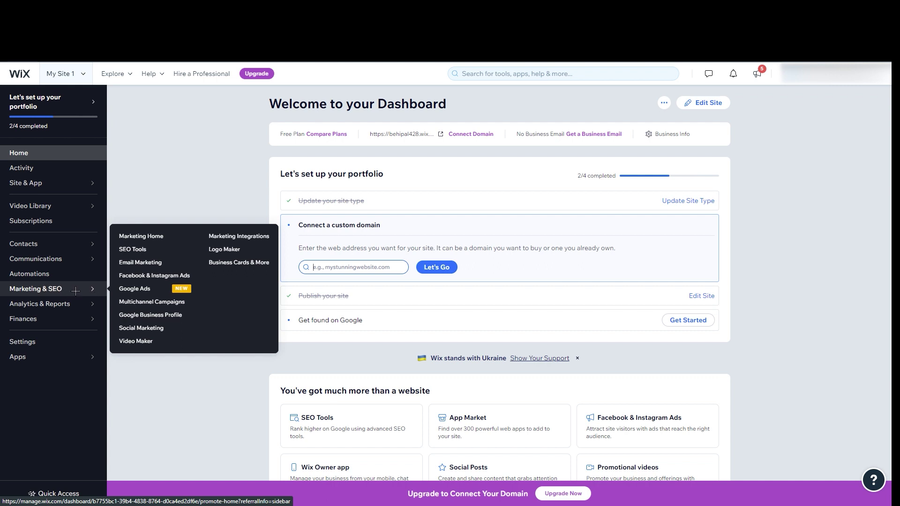
Open Marketing Integrations and scroll through the integration cards, including Facebook Pixel & CAPI
left_click(230, 236)
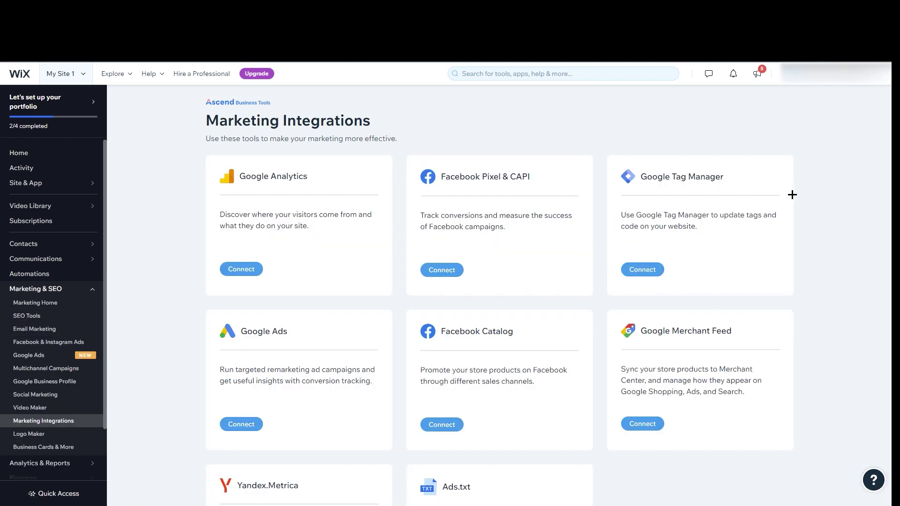
scroll(499, 295, "down", 3)
scroll(499, 295, "up", 1)
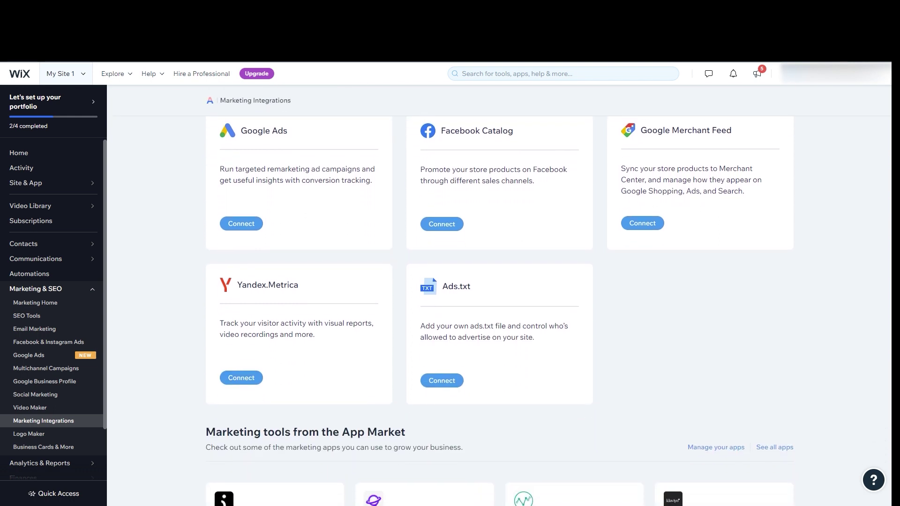
scroll(863, 193, "up", 2)
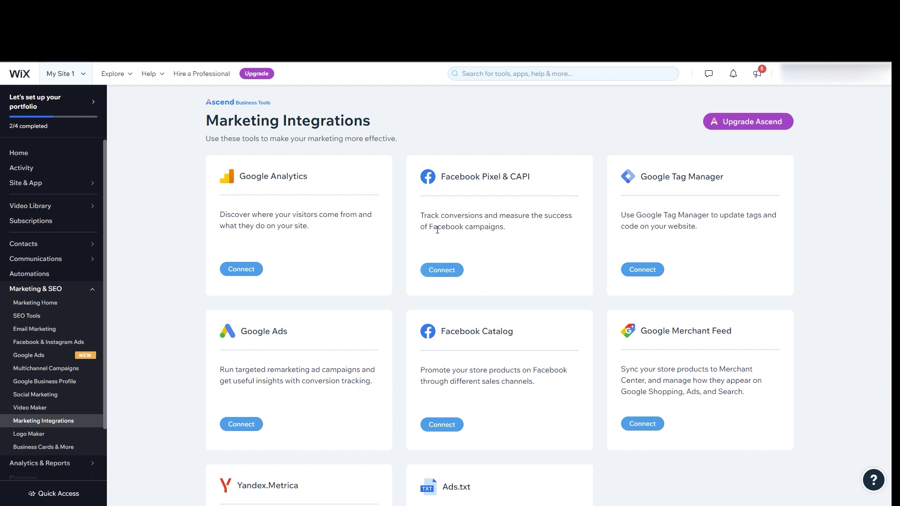
Open the Facebook Pixel & CAPI details and highlight the Premium plan and Conversions API notice
left_click(440, 267)
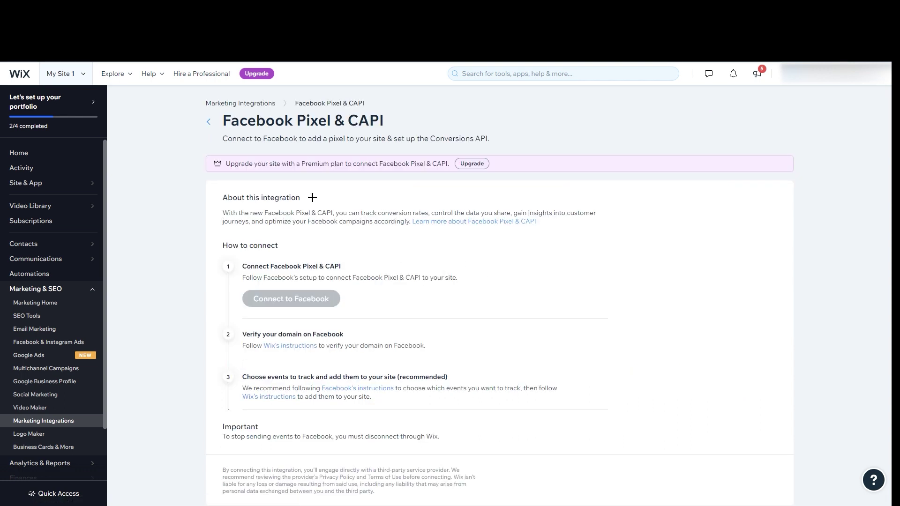
left_click_drag(227, 164, 449, 164)
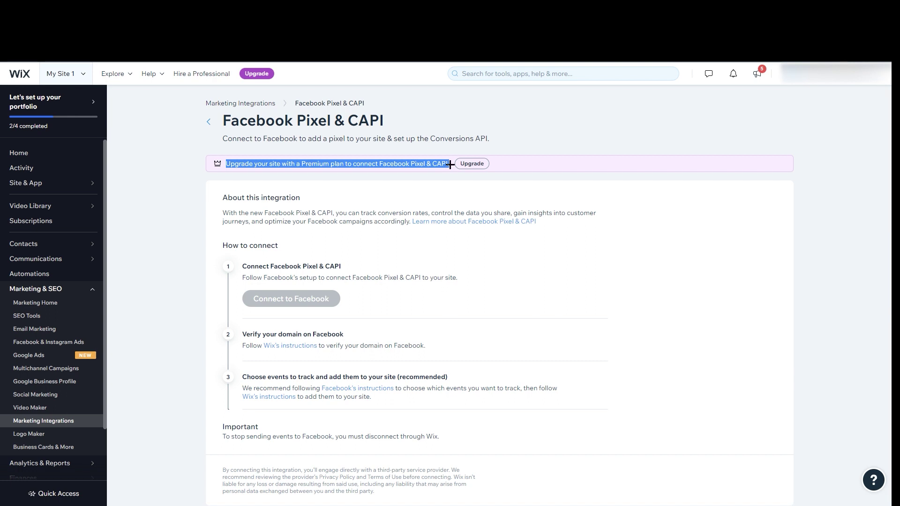
left_click_drag(432, 138, 517, 138)
left_click(518, 138)
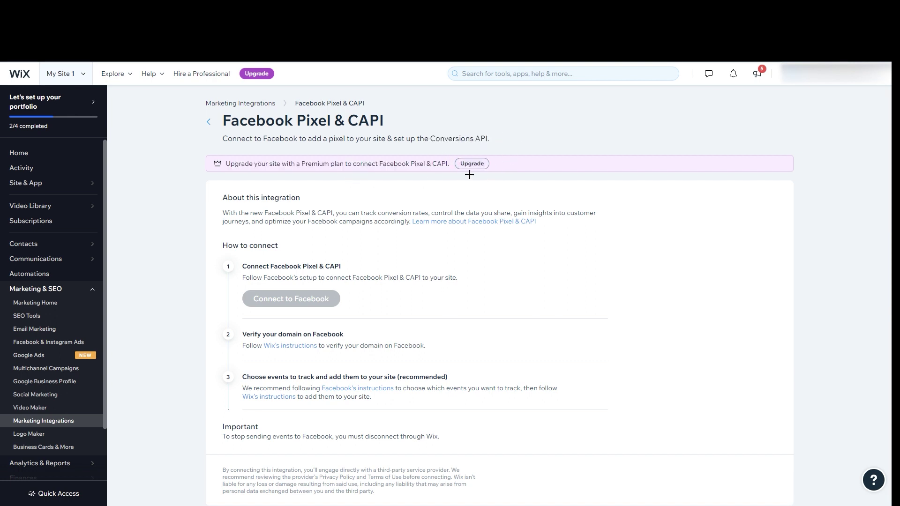
middle_click(471, 166)
right_click(471, 165)
left_click(458, 167)
Try the Premium upgrade link, then highlight the How to connect steps
left_click(459, 165)
right_click(477, 164)
left_click(514, 144)
left_click_drag(225, 247, 318, 251)
left_click_drag(243, 265, 338, 265)
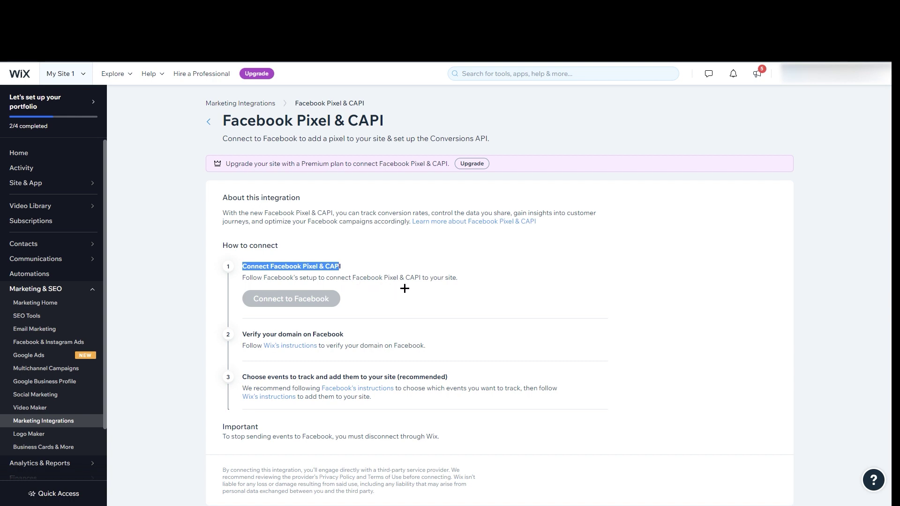
mouse_move(329, 291)
Compare the Premium plans table, highlighting the Combo and Connect Domain monthly prices
left_click(258, 76)
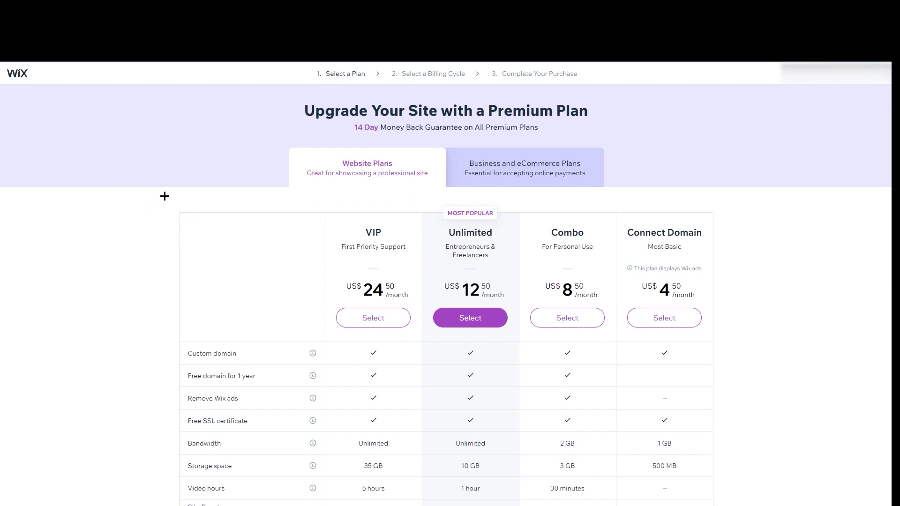
scroll(164, 195, "down", 2)
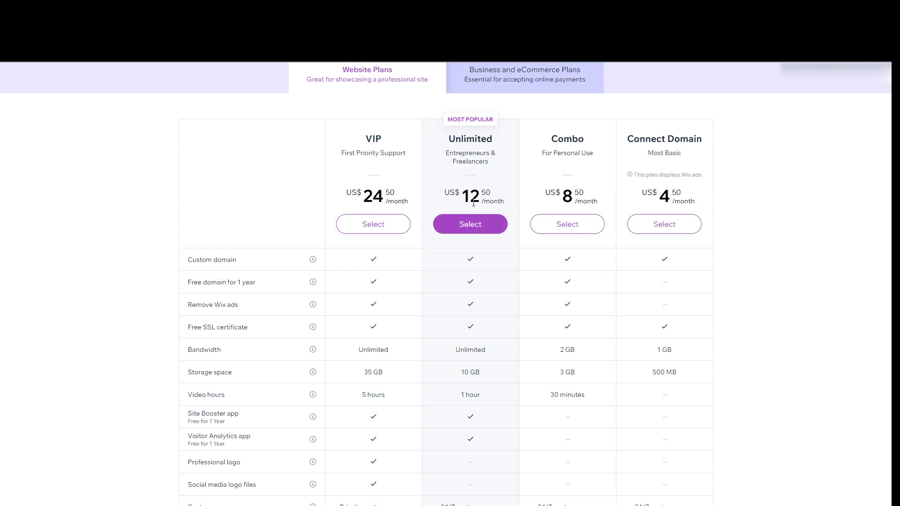
double_click(567, 197)
left_click_drag(659, 195, 679, 192)
scroll(368, 291, "down", 3)
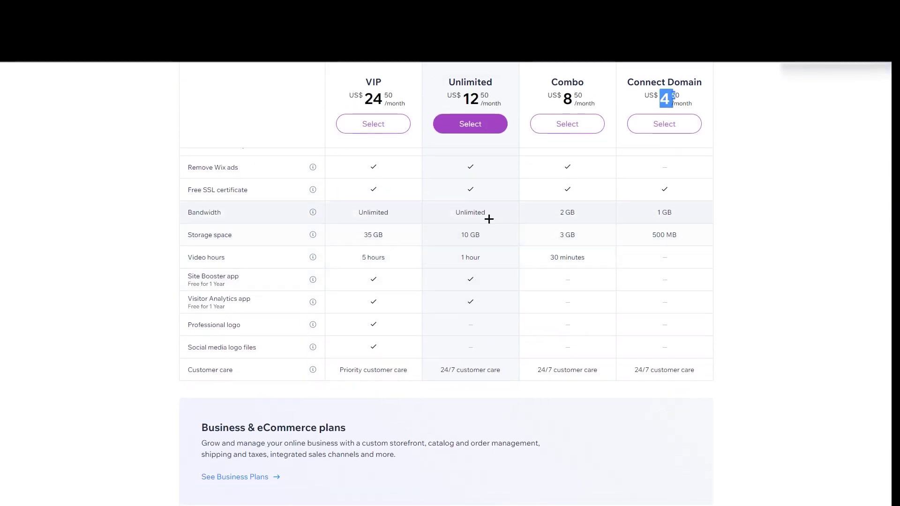
scroll(640, 257, "up", 4)
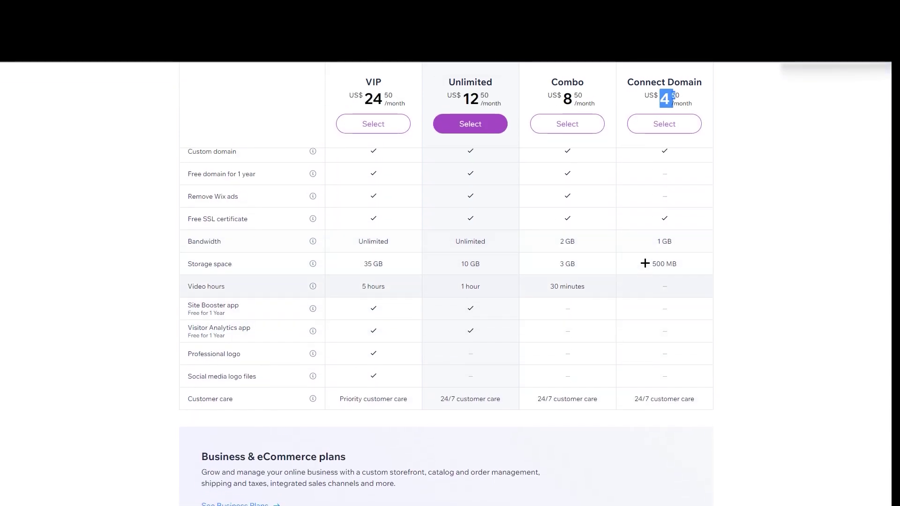
scroll(549, 370, "down", 5)
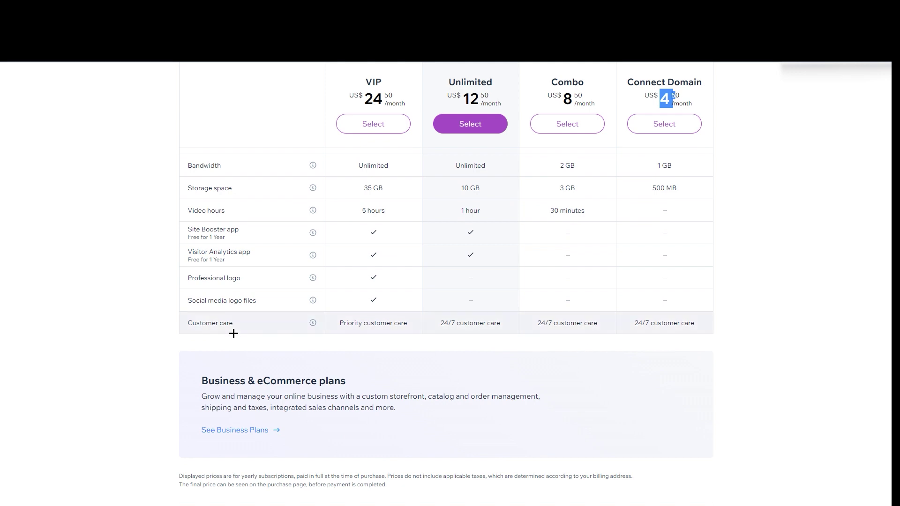
scroll(236, 314, "up", 5)
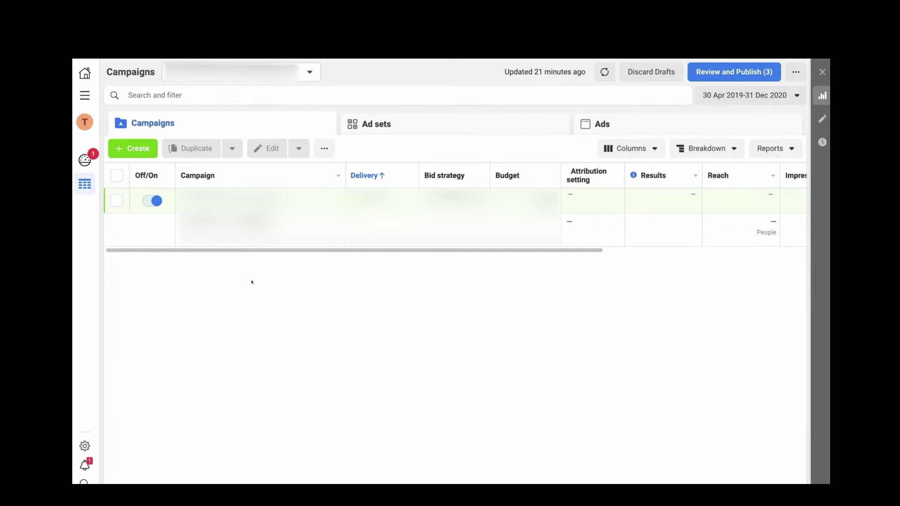
Open the All tools menu in Meta Ads Manager
left_click(84, 96)
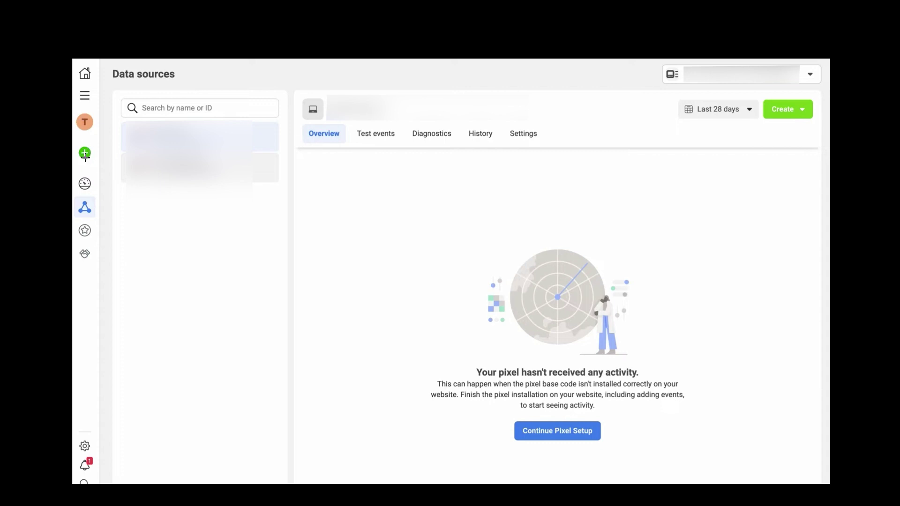
Start connecting a new data source from the Events Manager side menu
mouse_move(169, 151)
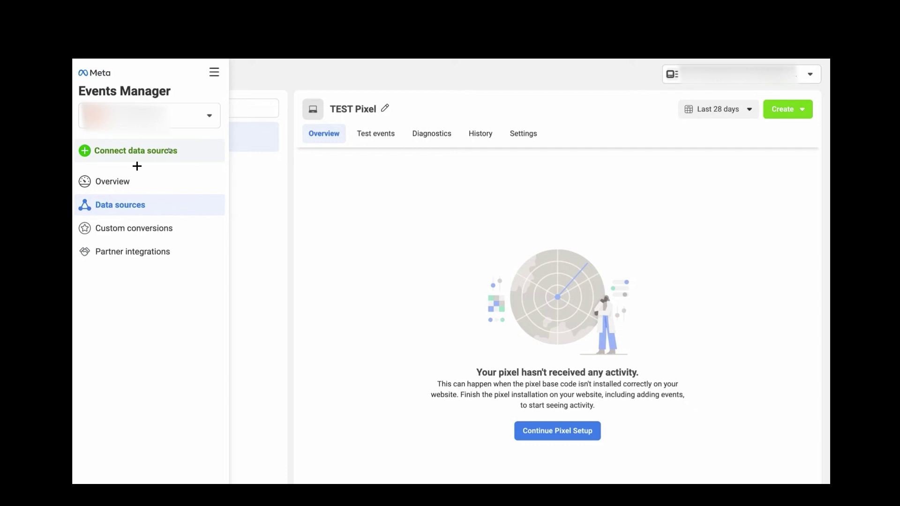
left_click(170, 150)
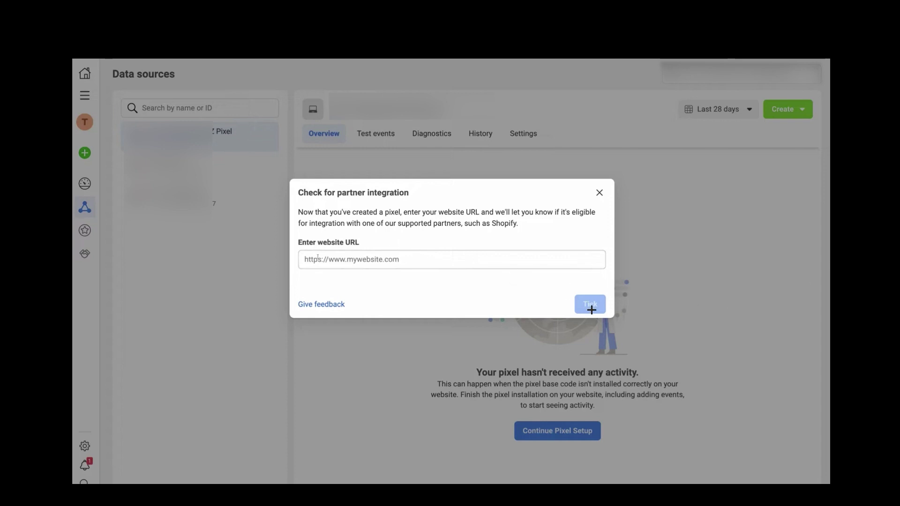
Paste the store's website URL into the partner-integration check and continue
key("ctrl+v")
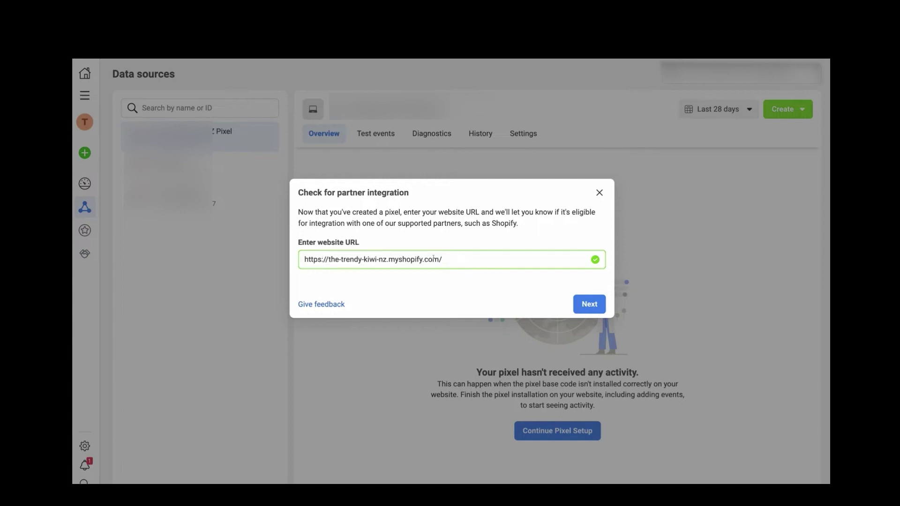
left_click(589, 304)
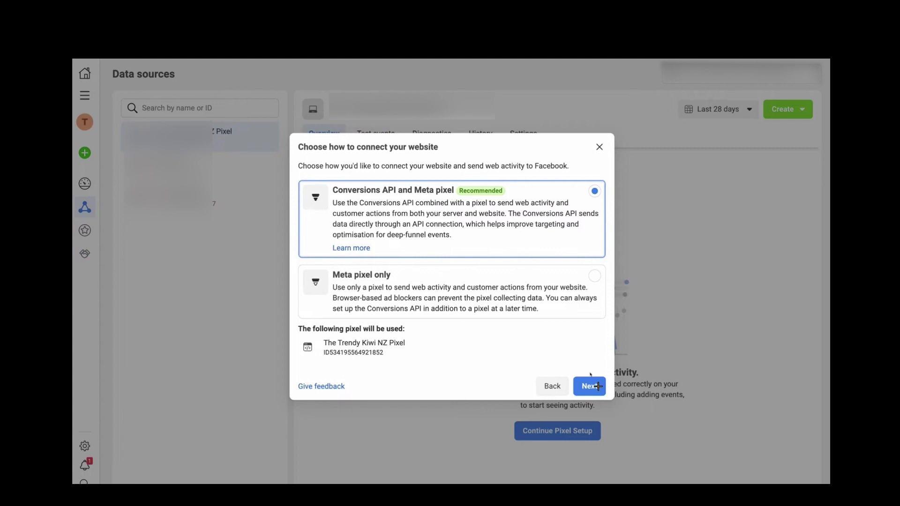
Confirm connecting the website through Conversions API and Meta pixel
left_click(589, 380)
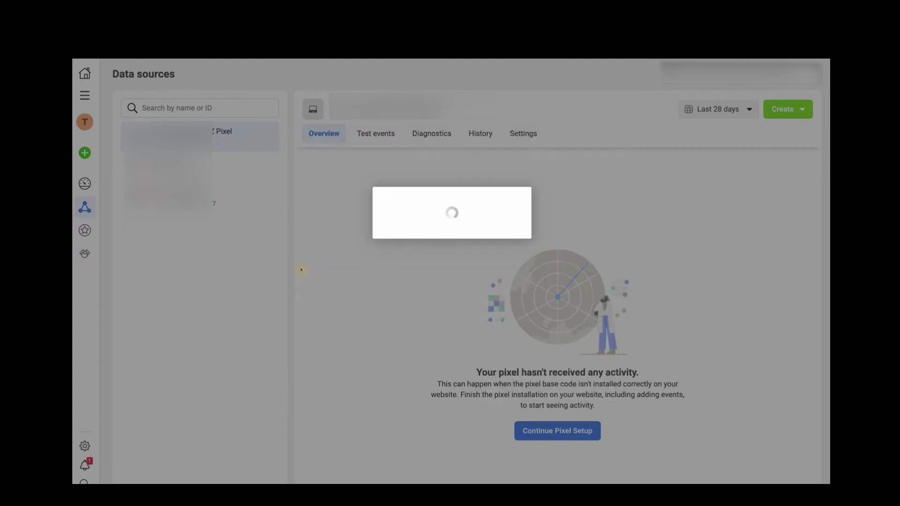